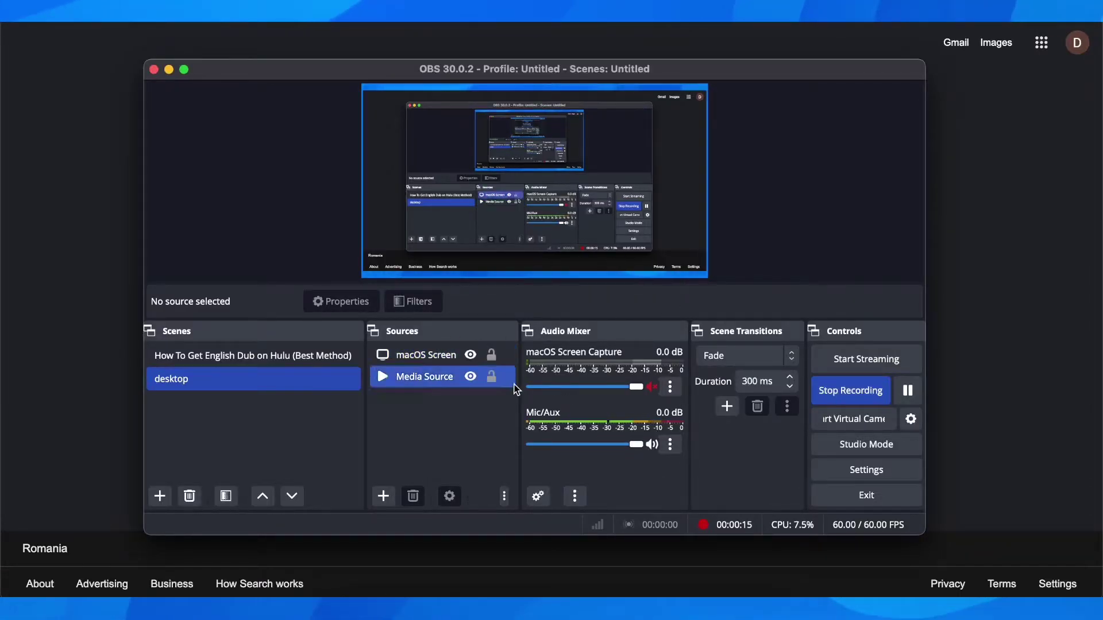
Step: Create a new Audio Input Capture source in the desktop scene and open its properties
left_click(384, 497)
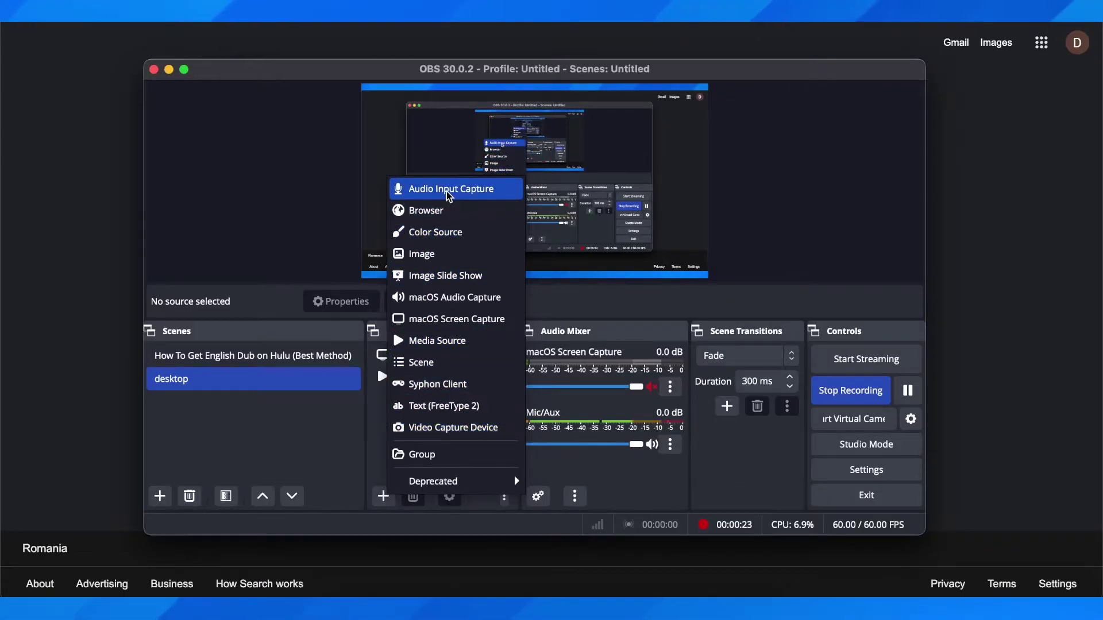
left_click(447, 189)
left_click(634, 387)
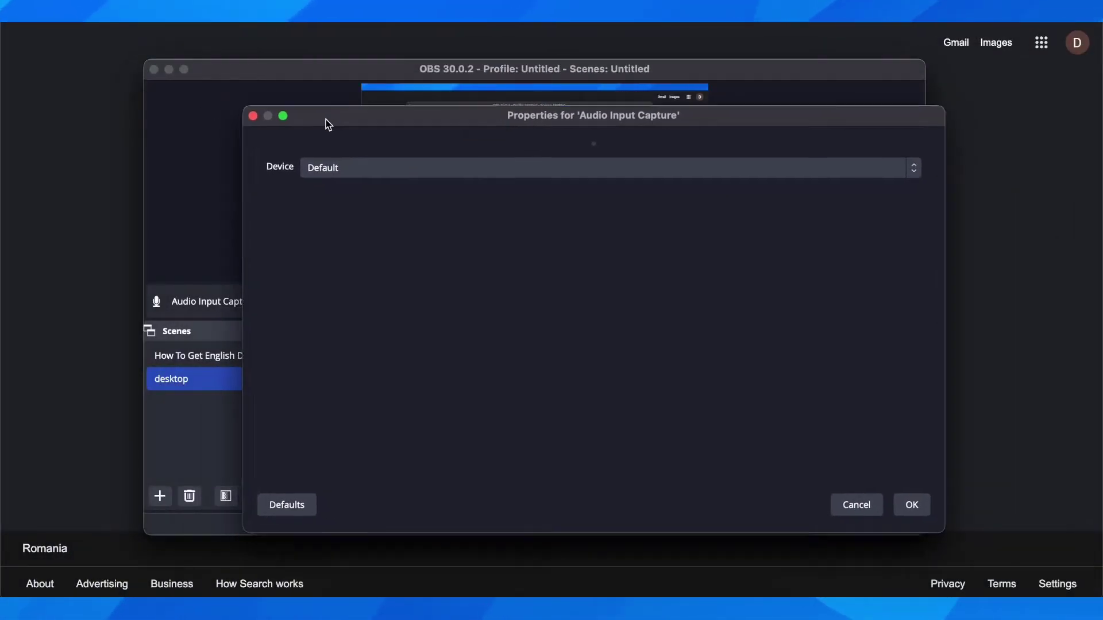
Step: Keep the Audio Input Capture device on Default and close its properties unchanged
left_click(341, 168)
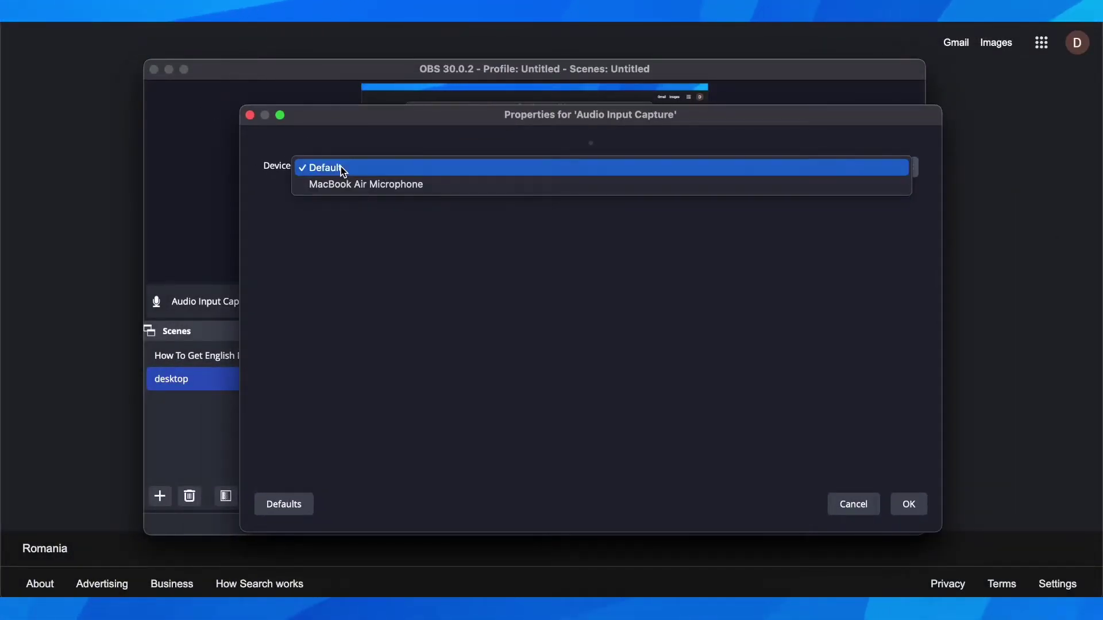
left_click(341, 170)
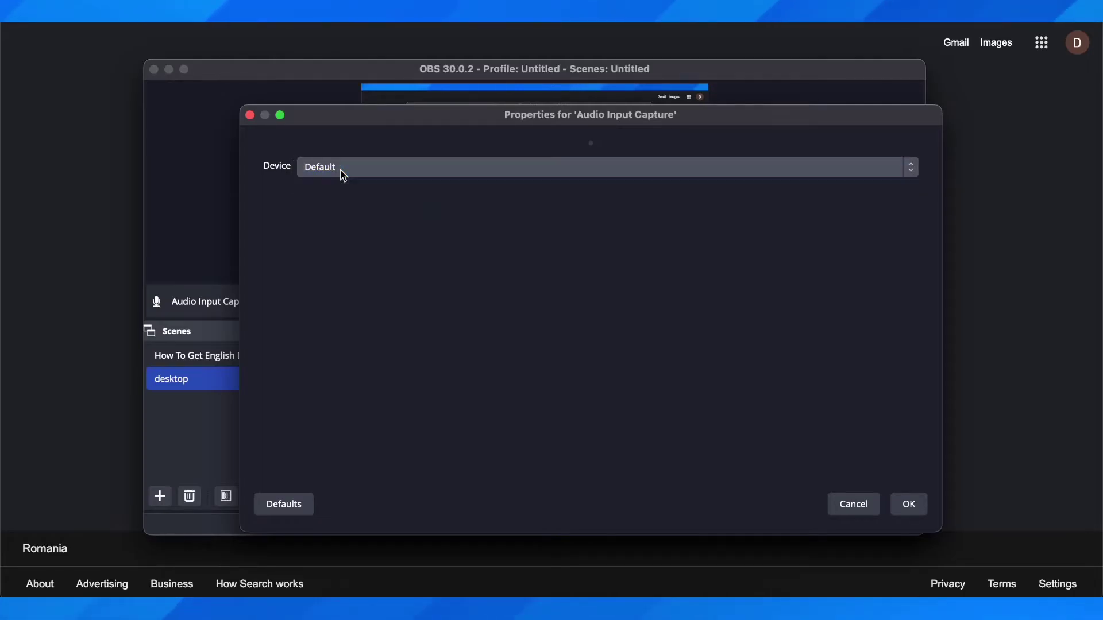
left_click(341, 169)
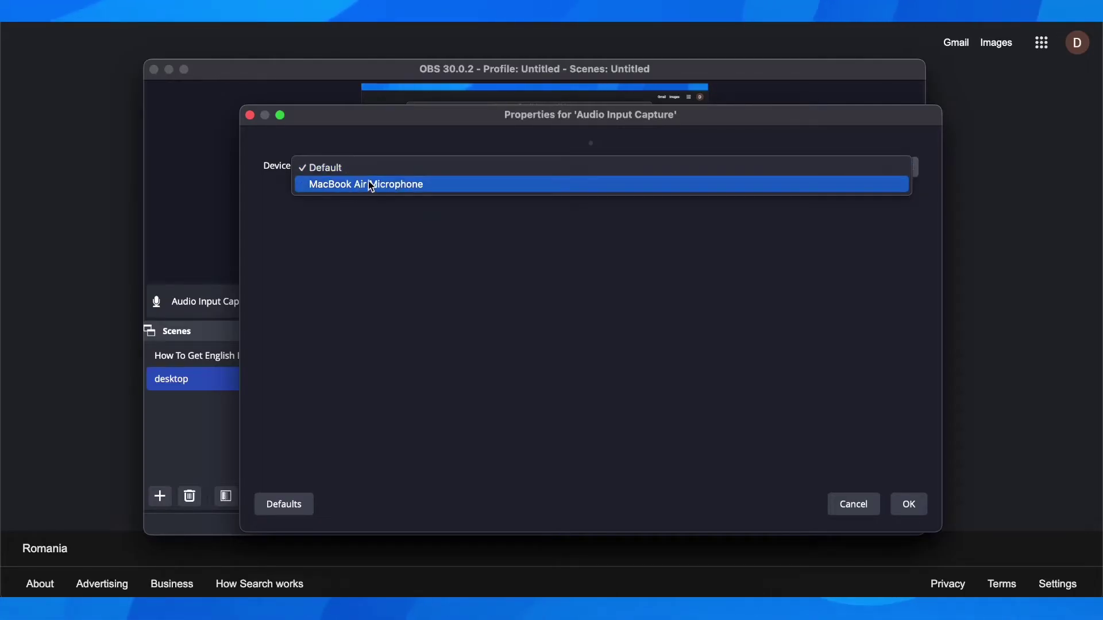
left_click(850, 505)
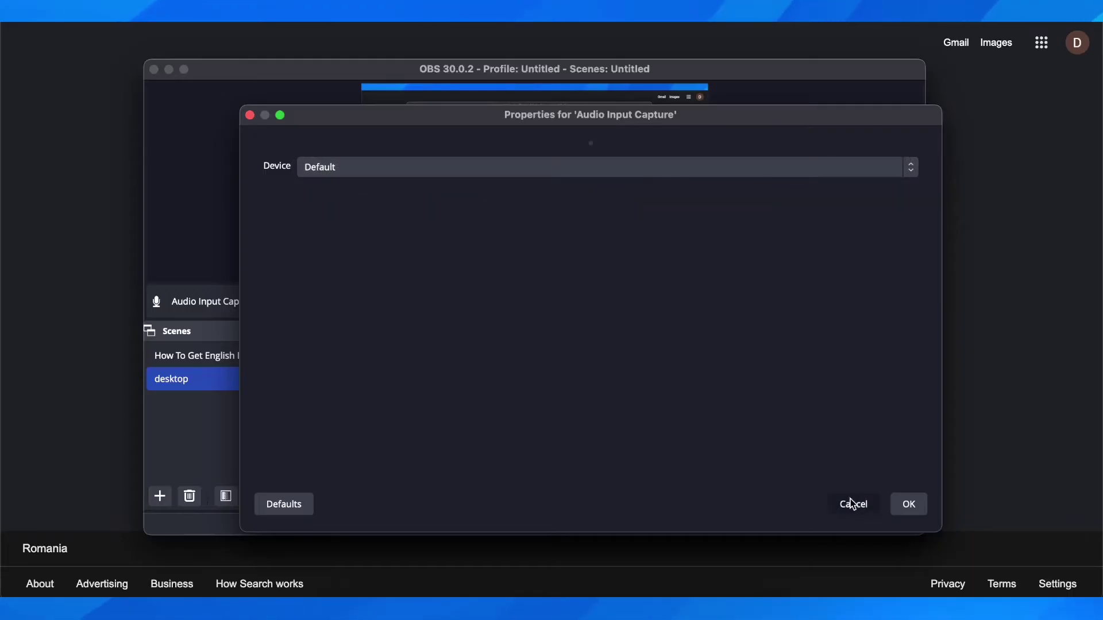
left_click(852, 504)
Step: Mute Audio Input Capture in the mixer; open and dismiss its extra options menu
left_click(641, 384)
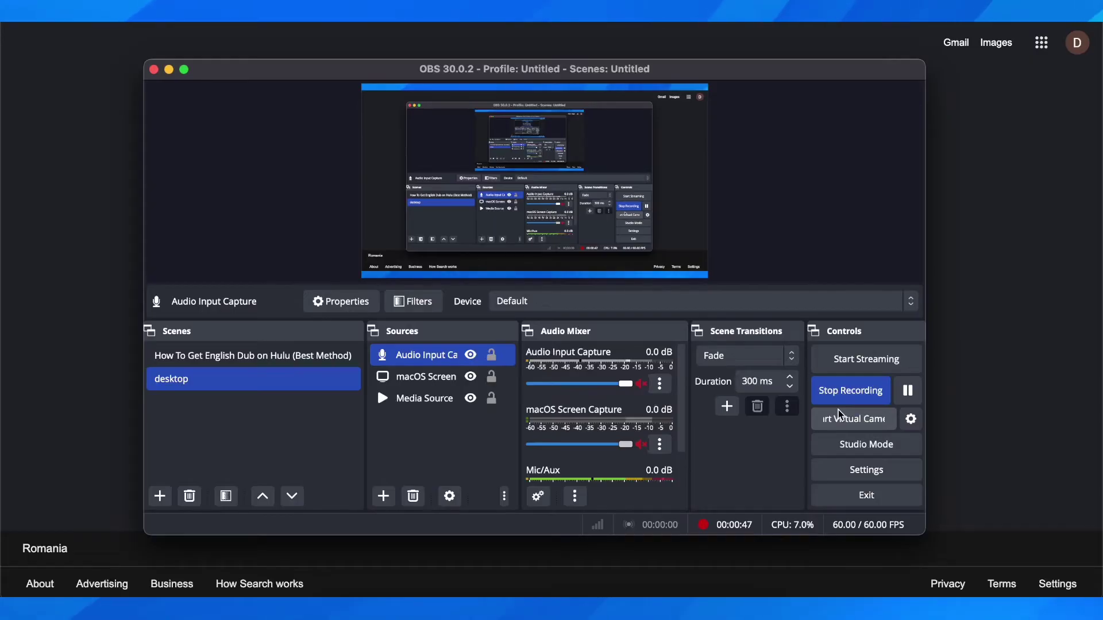
left_click(660, 385)
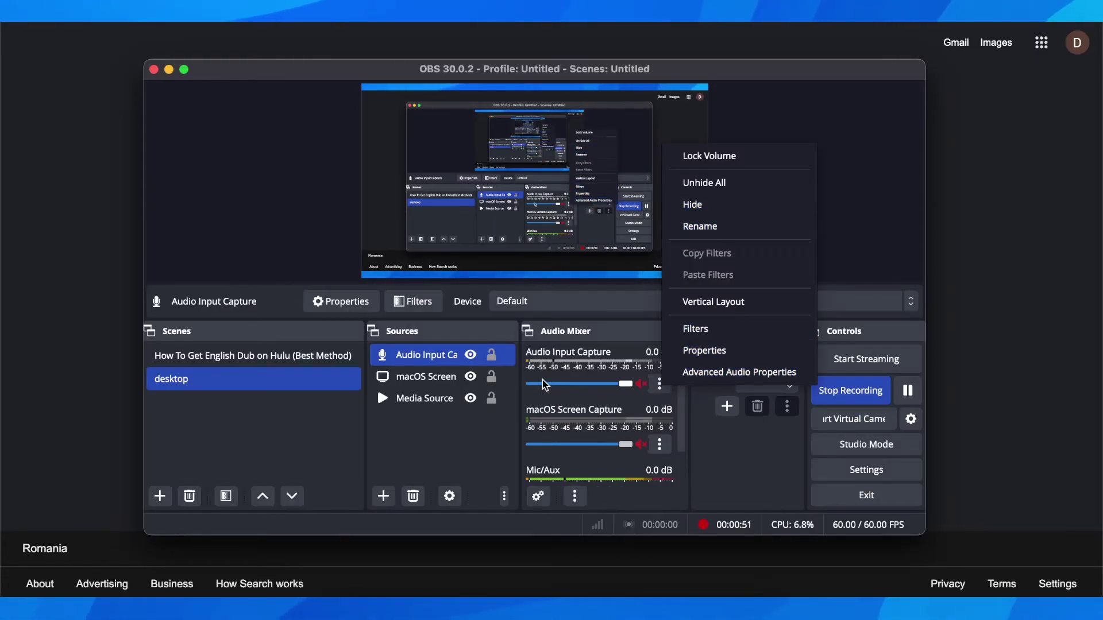
left_click(444, 441)
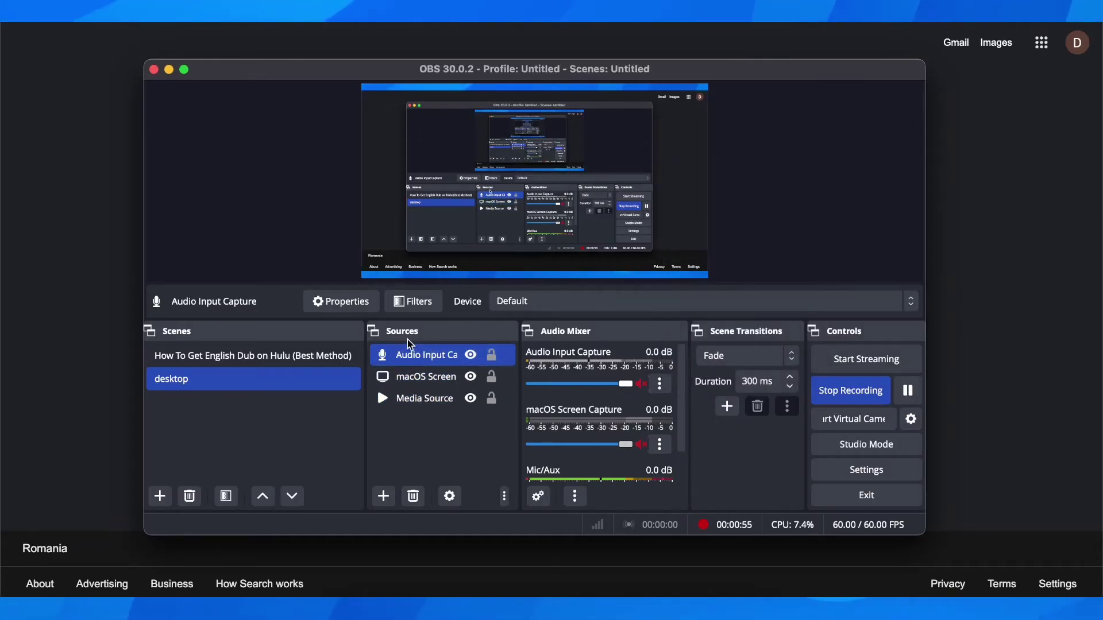
Step: Delete Audio Input Capture from Sources, leaving macOS Screen Capture and Media Source
left_click(504, 495)
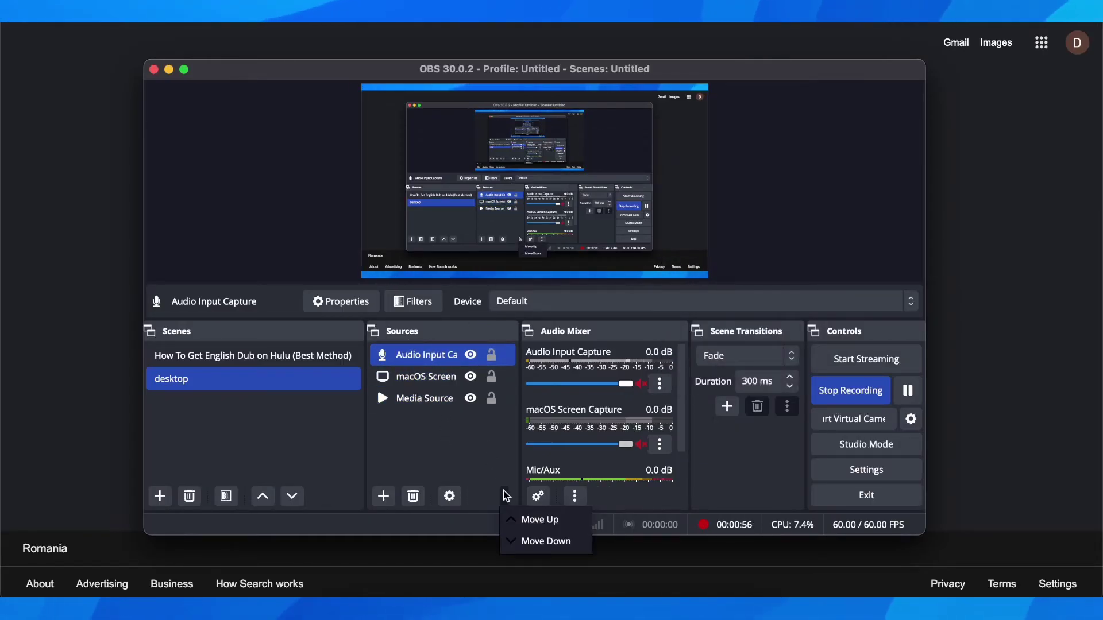
left_click(429, 361)
right_click(429, 360)
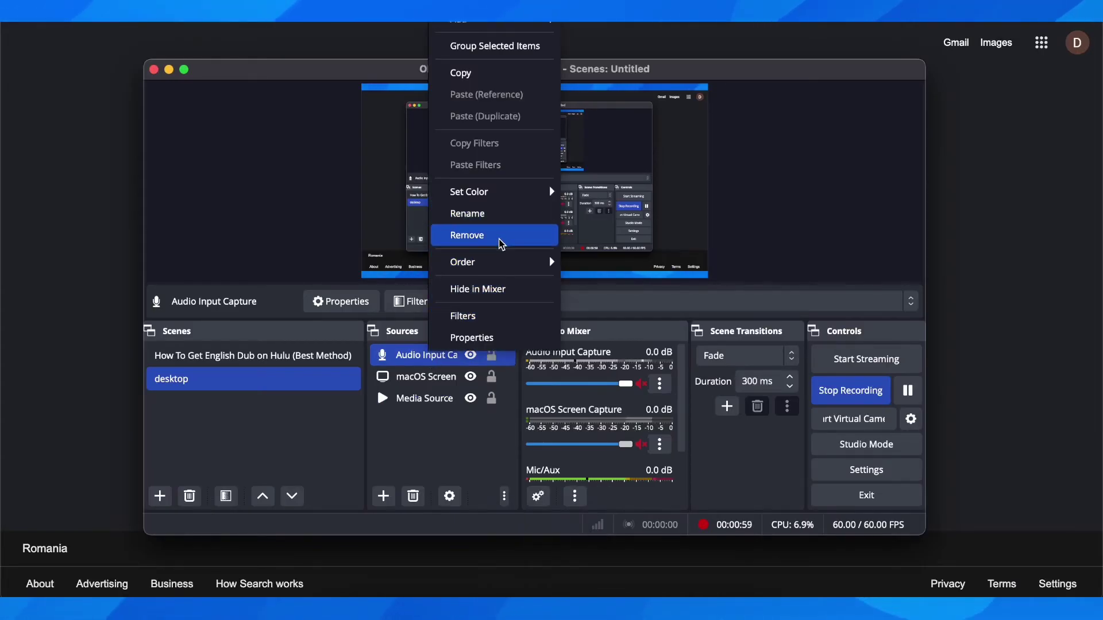
left_click(467, 236)
left_click(595, 204)
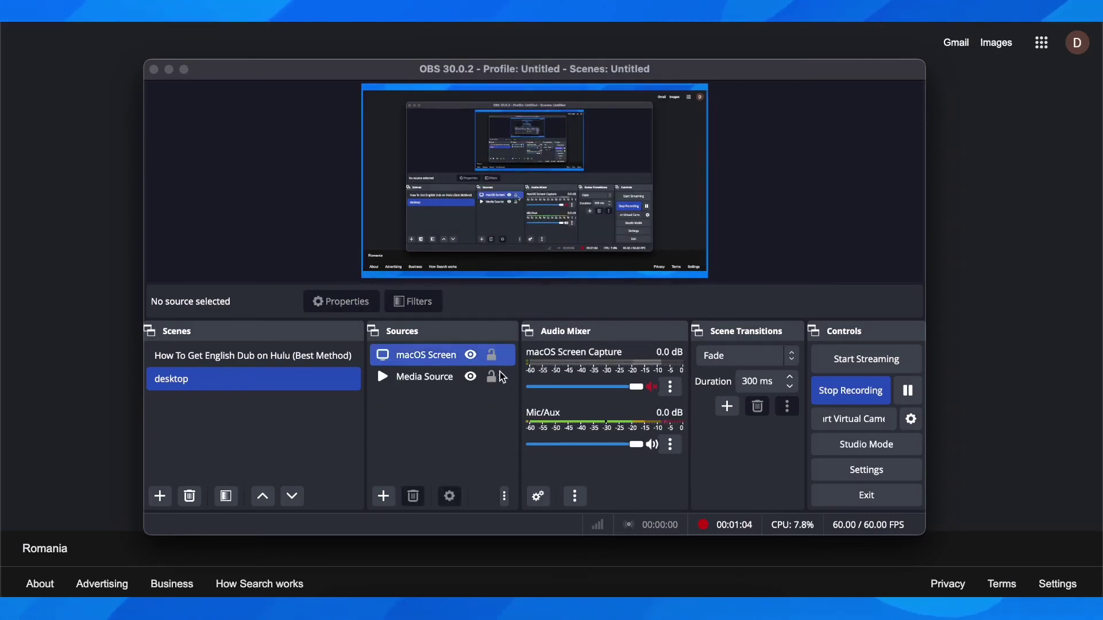